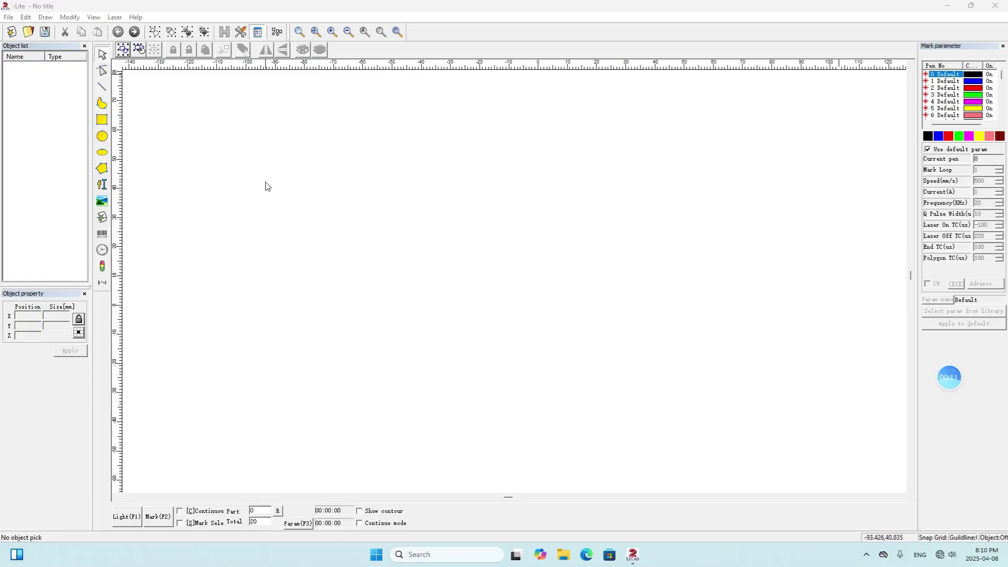
Show the workspace outline at X and Y −55 with width and height 110
click(242, 33)
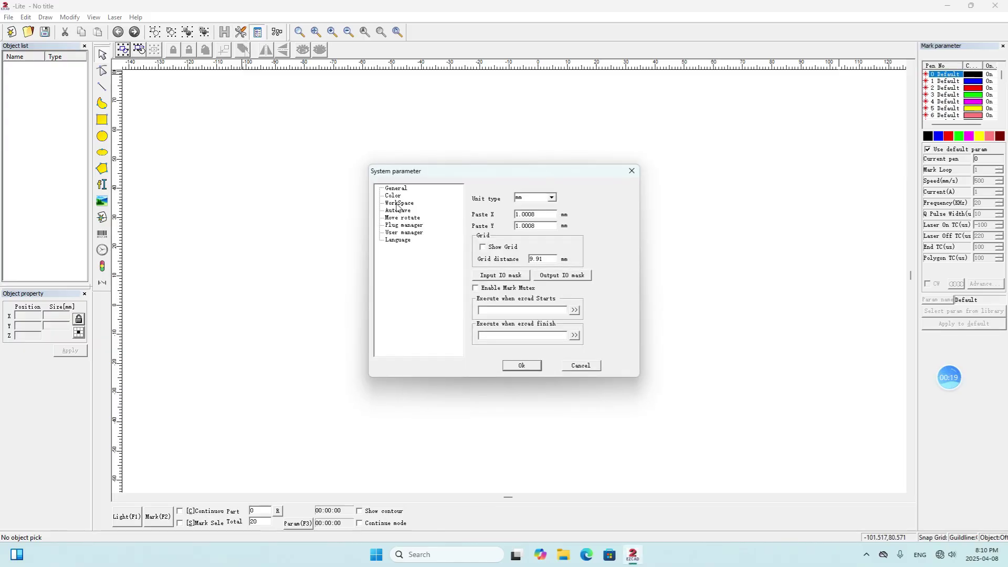
click(396, 204)
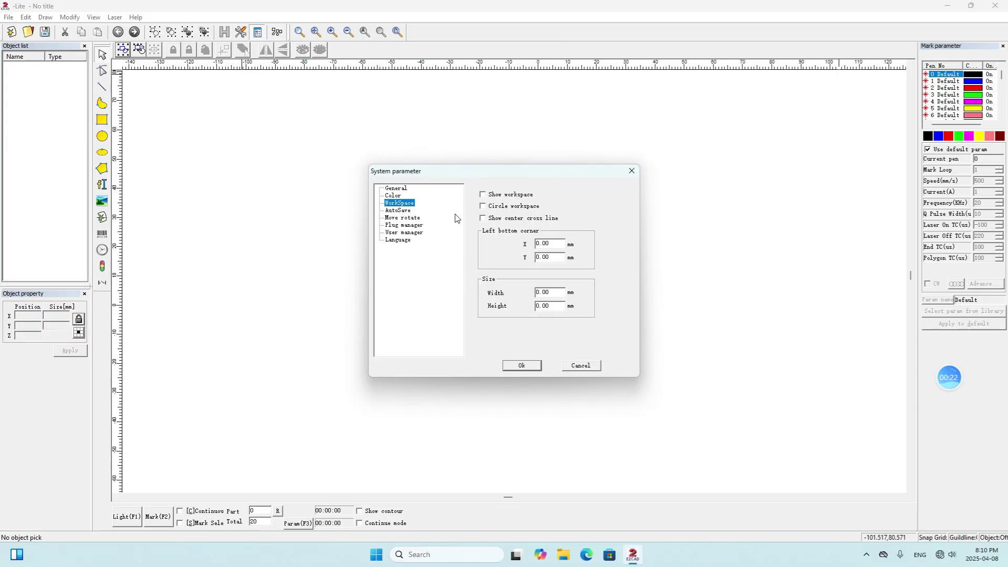
click(485, 197)
mouse_move(555, 243)
mouse_down()
mouse_move(524, 260)
mouse_move(524, 242)
mouse_up()
key(BackSpace)
text(-55)
double_click(543, 244)
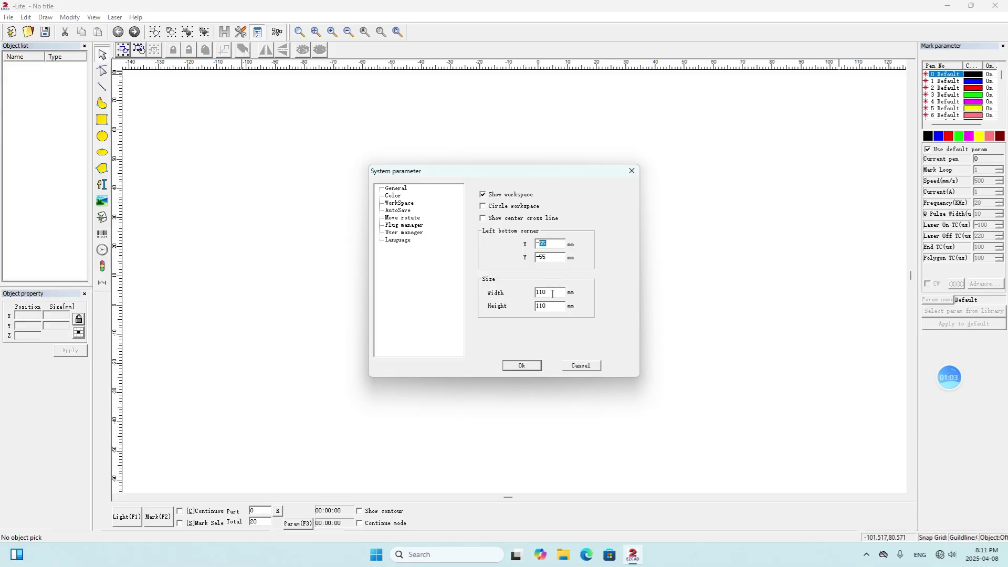
double_click(552, 294)
click(561, 292)
double_click(544, 292)
double_click(542, 245)
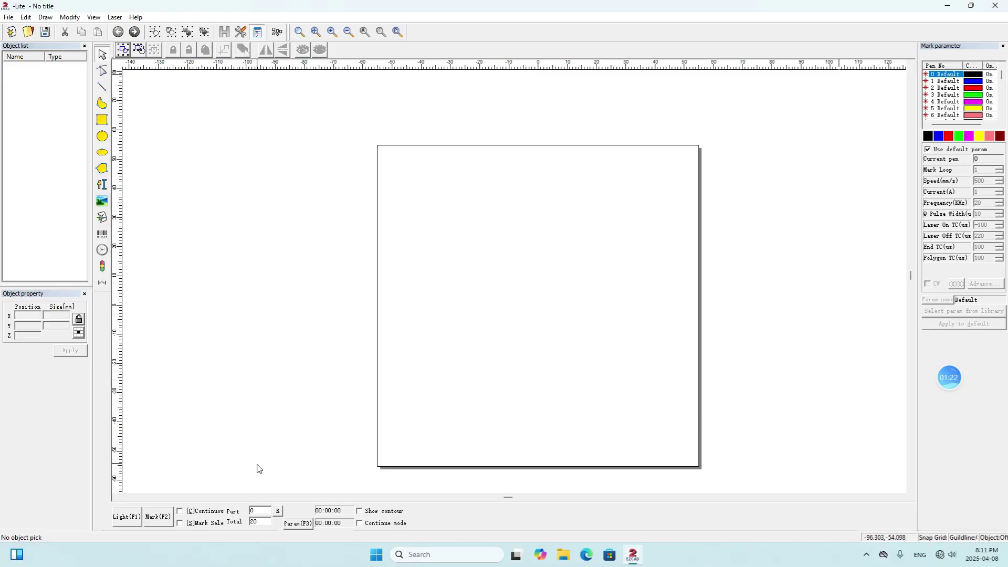
Set the marking field size to 110 mm and make Galvo 2 drive the X axis
click(298, 523)
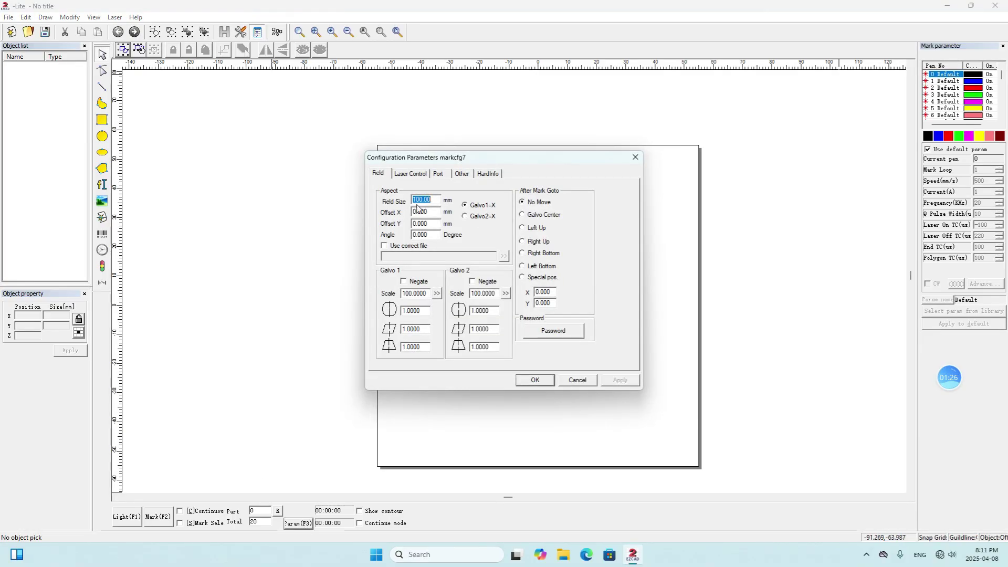
drag(432, 201, 415, 199)
key(BackSpace)
click(466, 216)
Select a Fiber laser of model IPG_YLP, trying RAYCUS and JPT first, with pulse width control off
click(407, 175)
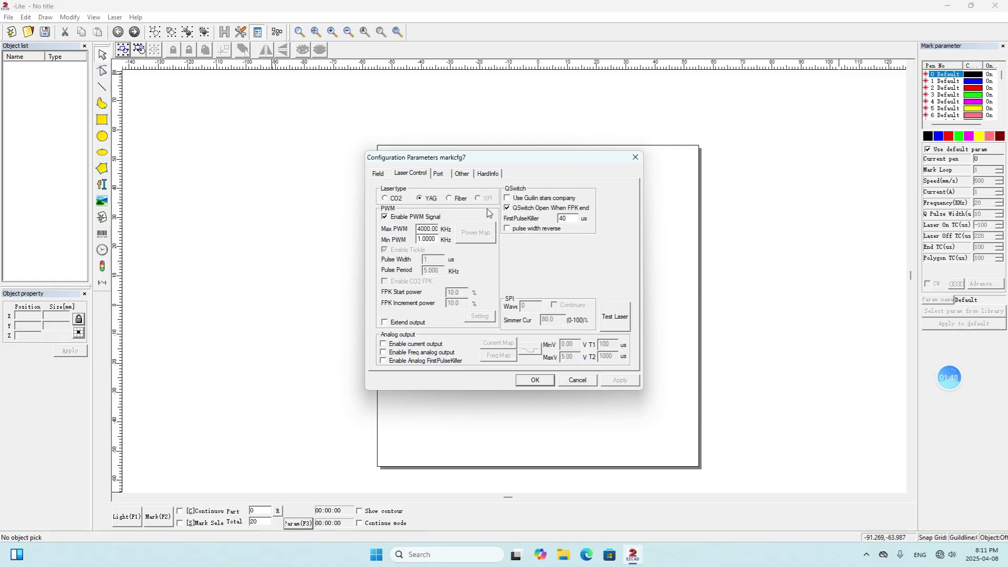
click(450, 199)
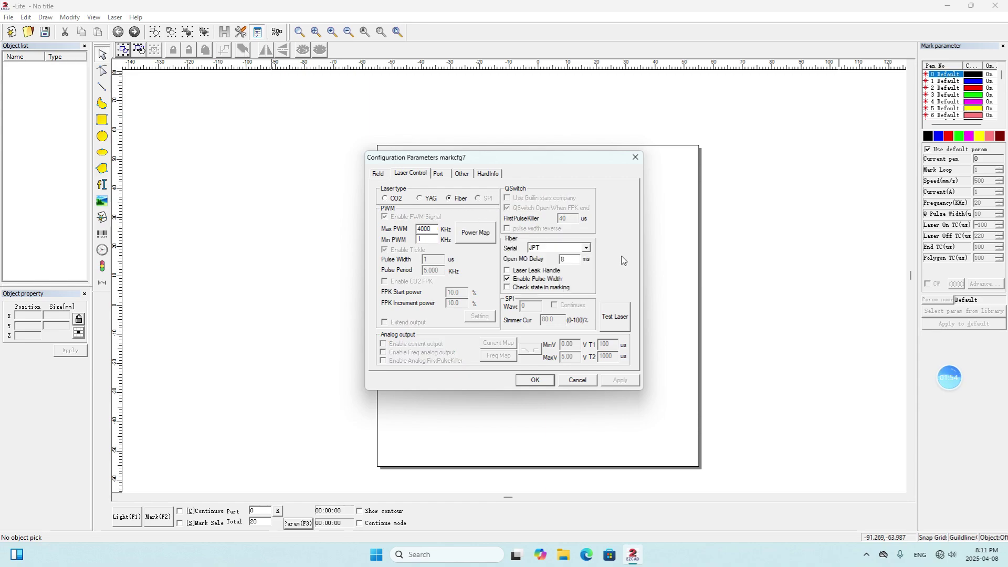
click(587, 249)
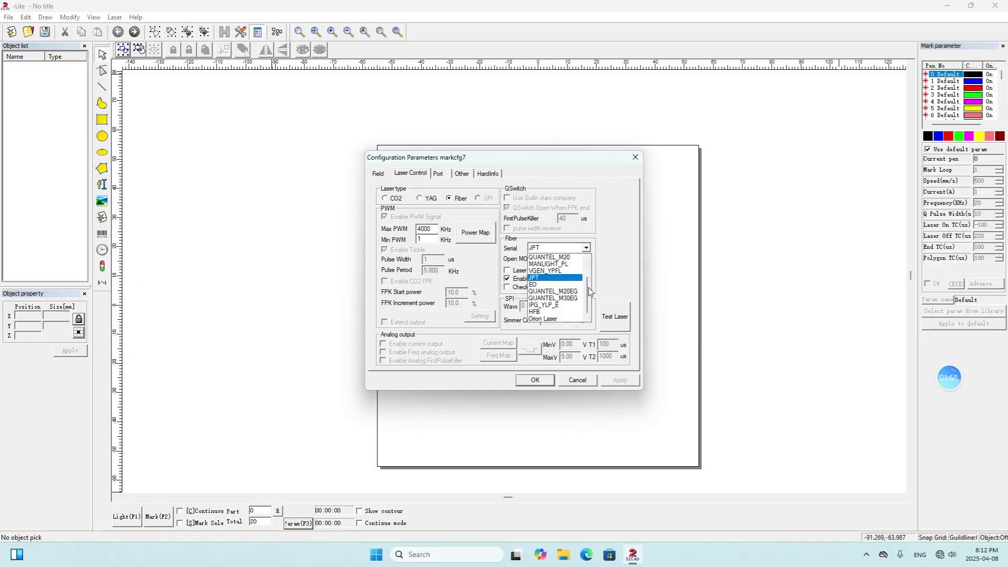
scroll(588, 293, up, 2)
scroll(588, 293, up, 2)
click(564, 271)
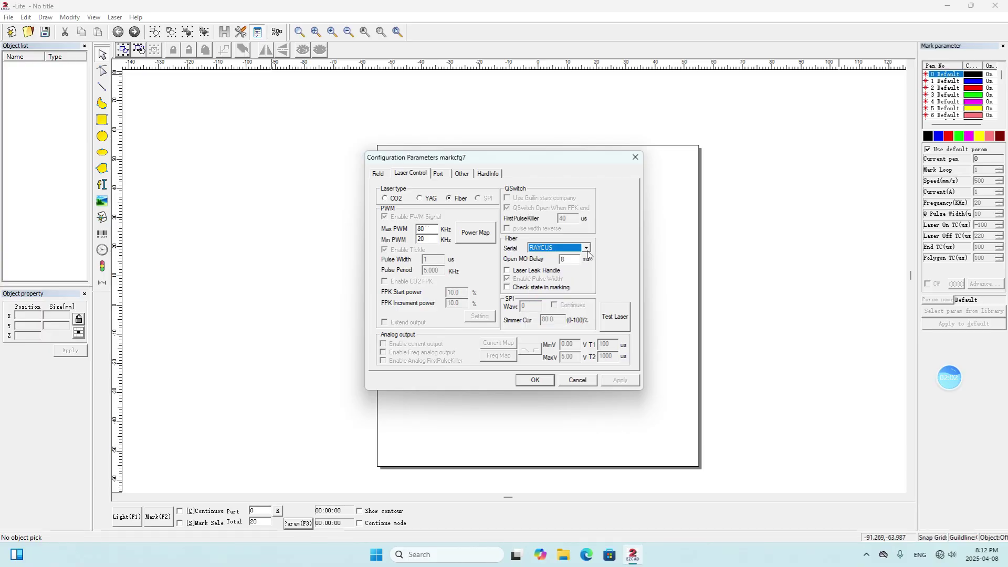
click(587, 248)
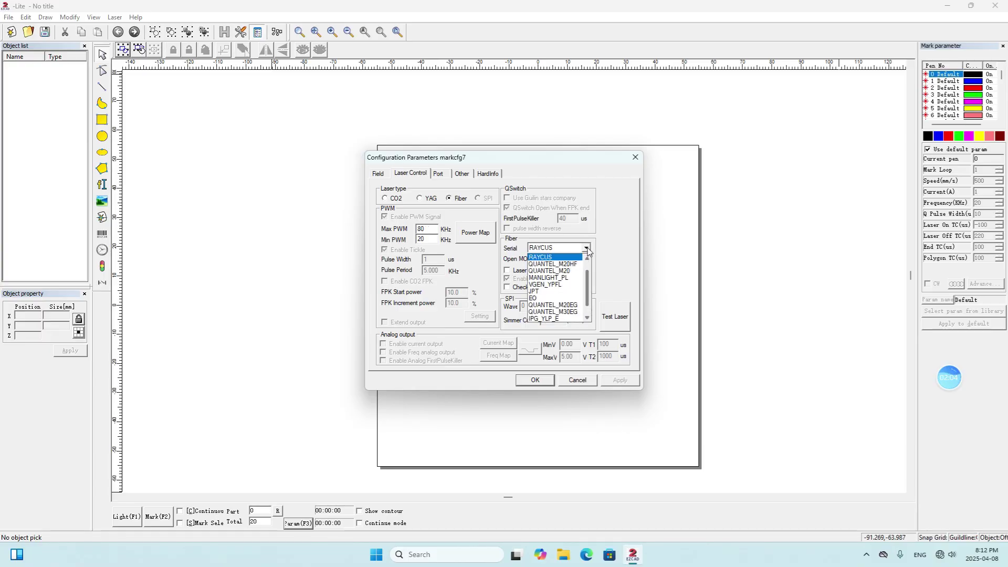
click(572, 292)
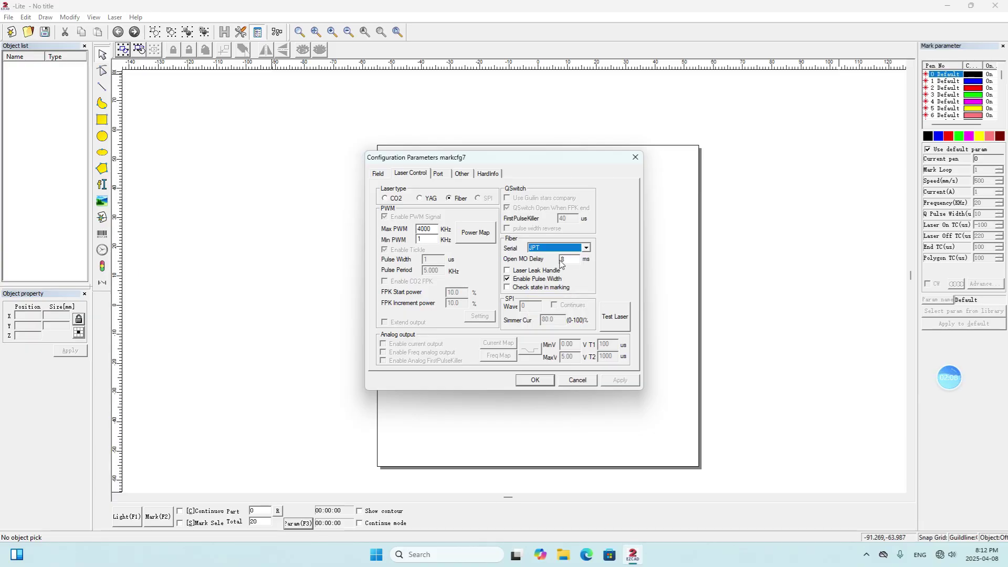
click(508, 280)
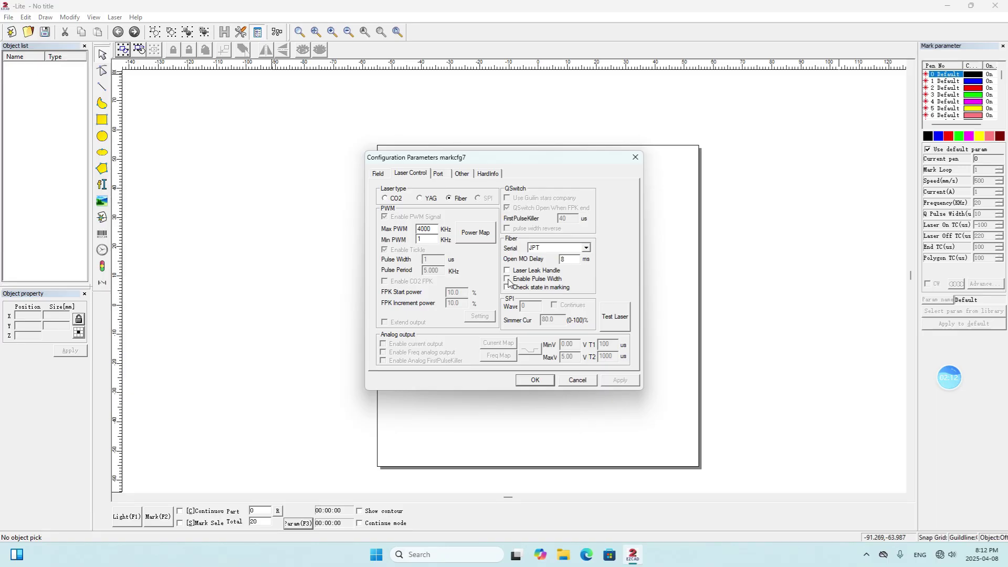
click(586, 248)
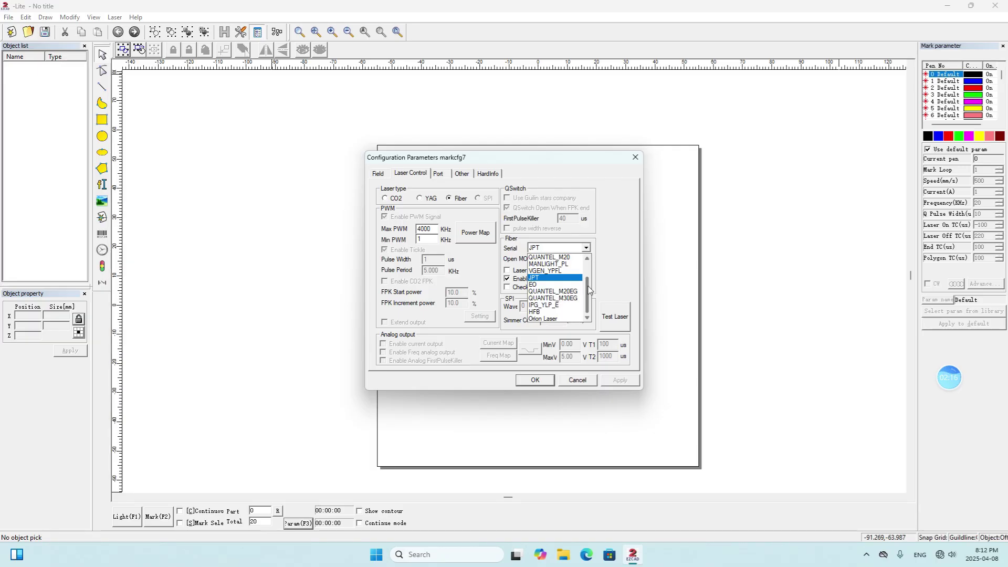
drag(590, 290, 588, 274)
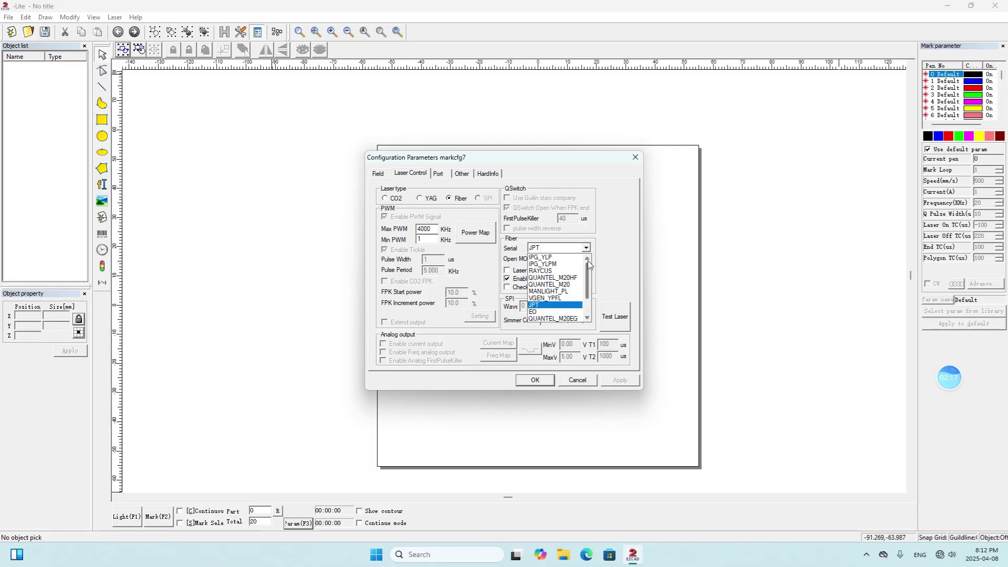
click(568, 258)
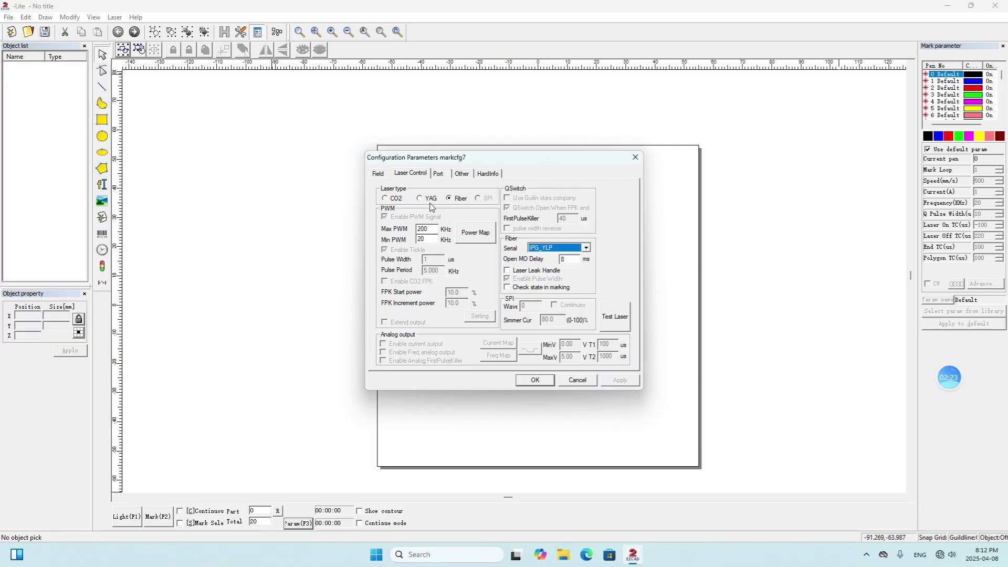
Assign port 15 to the Start Mark input in the port settings
click(439, 173)
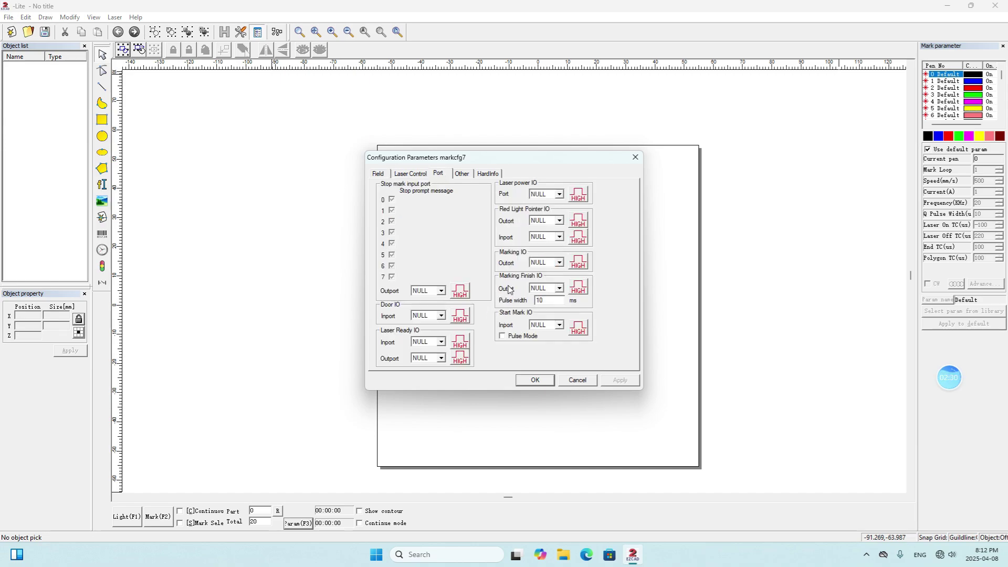
click(563, 330)
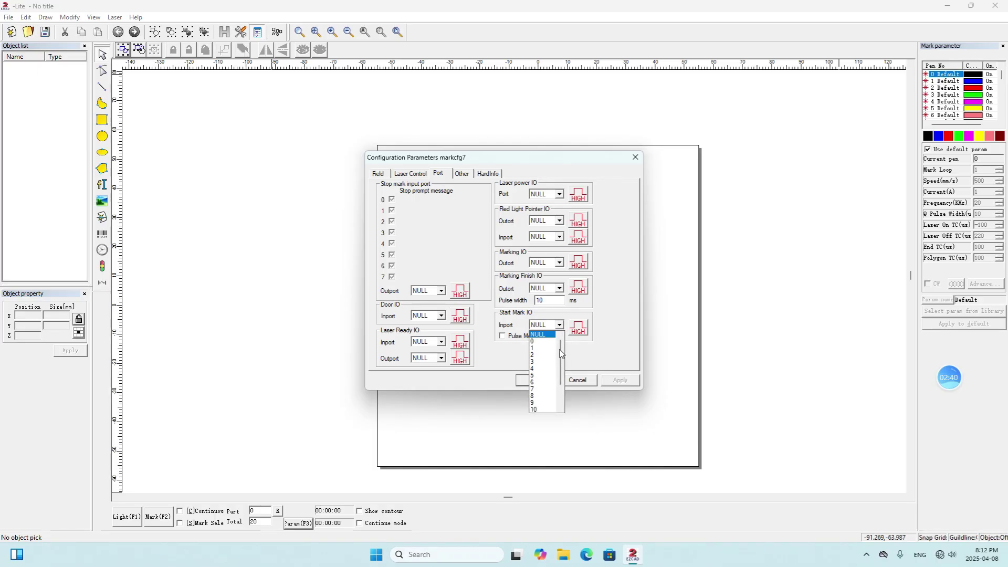
mouse_move(560, 351)
mouse_move(561, 350)
mouse_down()
mouse_move(561, 386)
mouse_move(566, 359)
mouse_up()
drag(562, 359, 562, 399)
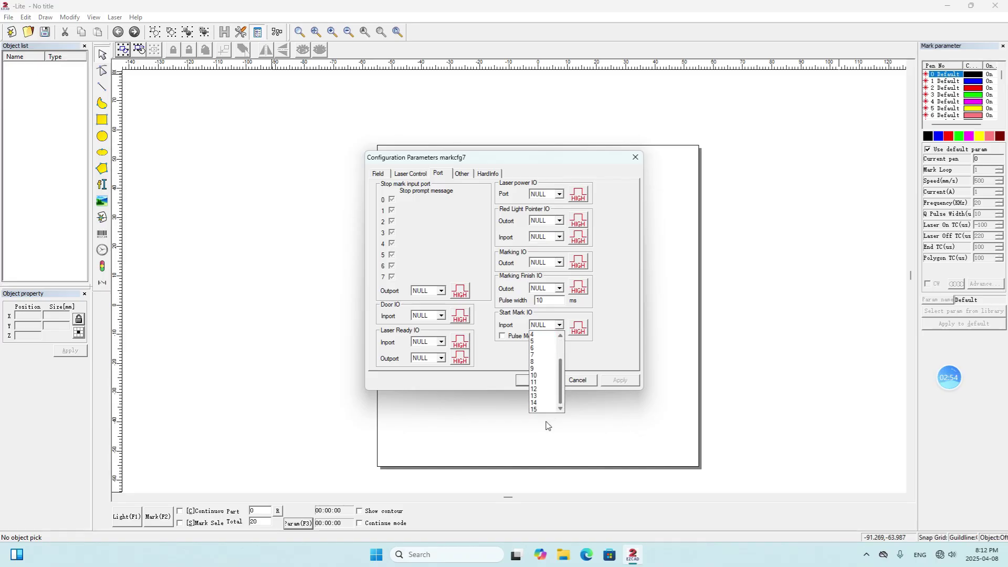
click(543, 400)
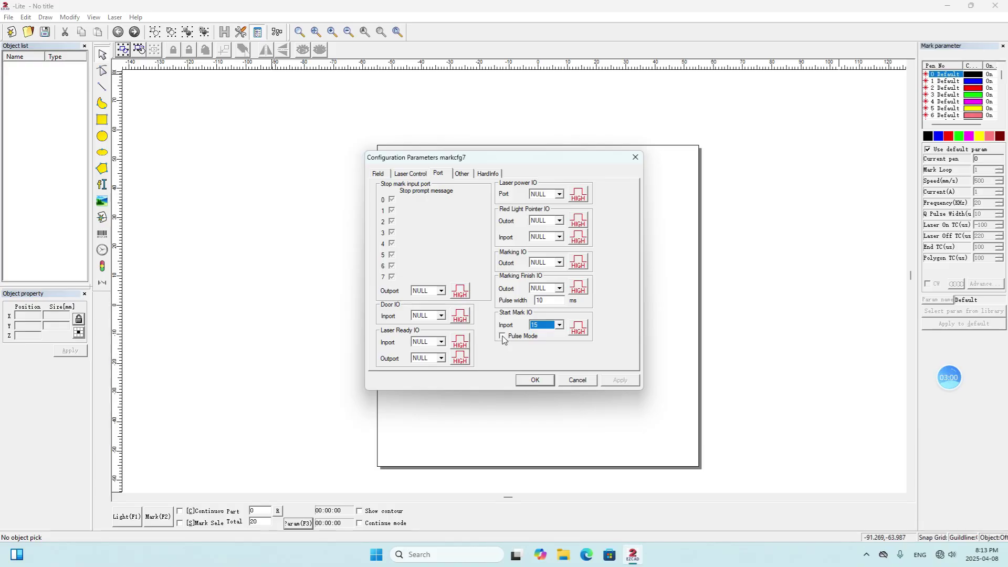
Accept the configuration, place a TEXT object near the canvas centre and preview it with red light
key(Return)
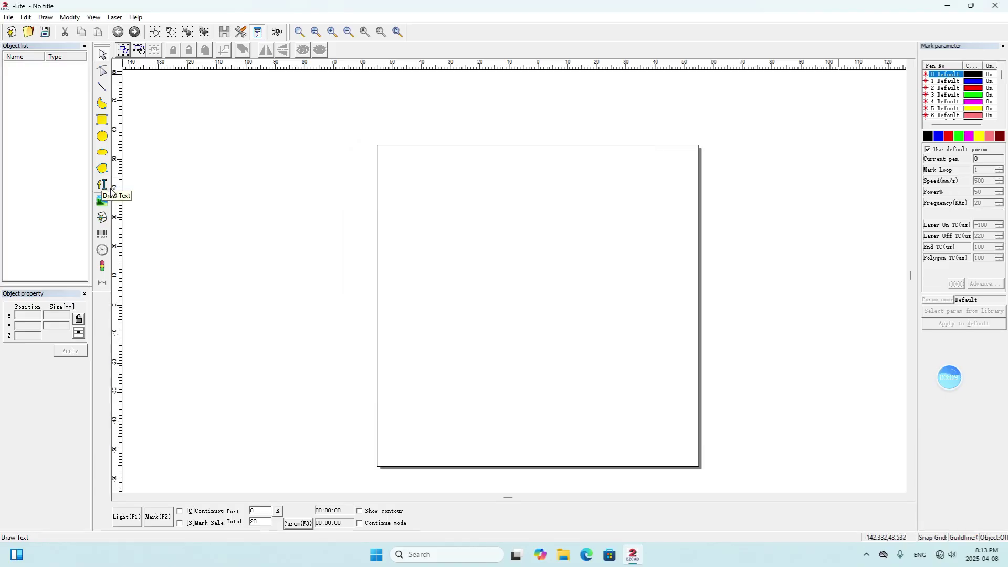
click(102, 187)
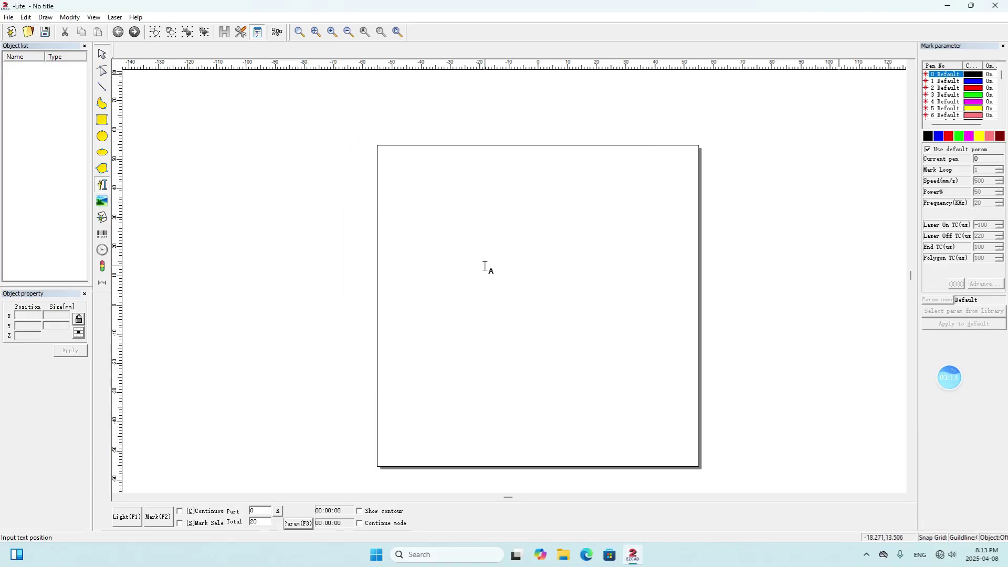
click(489, 267)
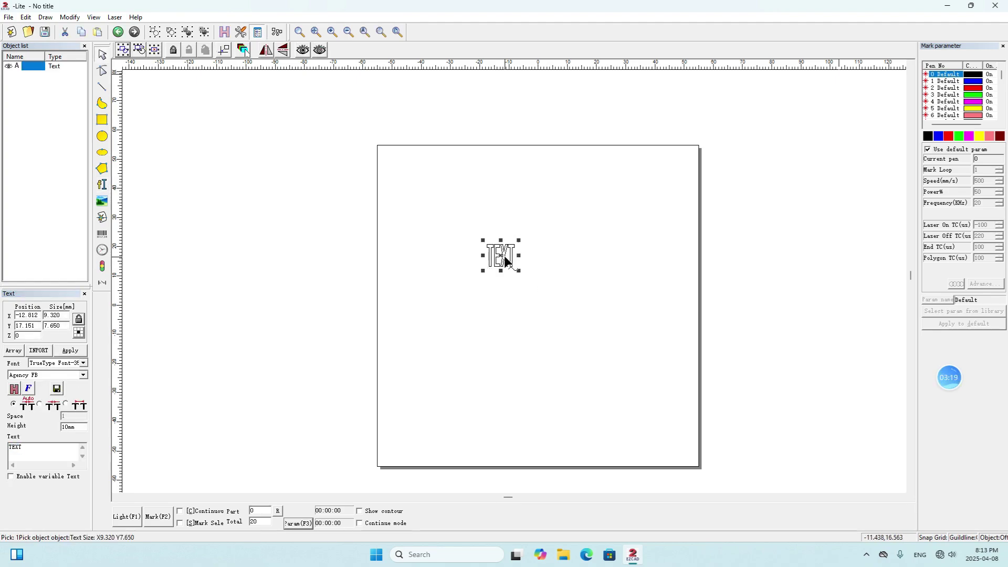
key(ctrl+h)
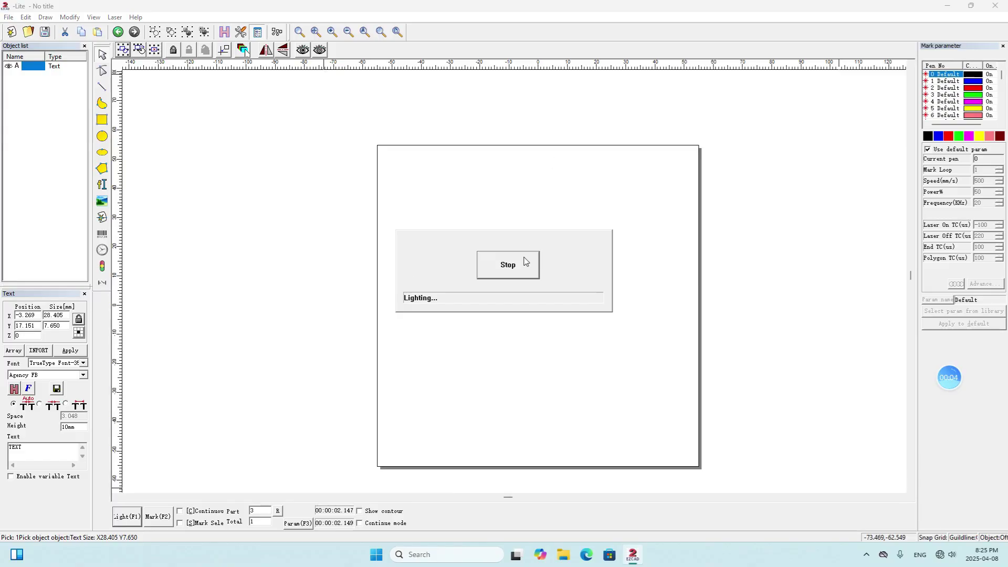
click(525, 262)
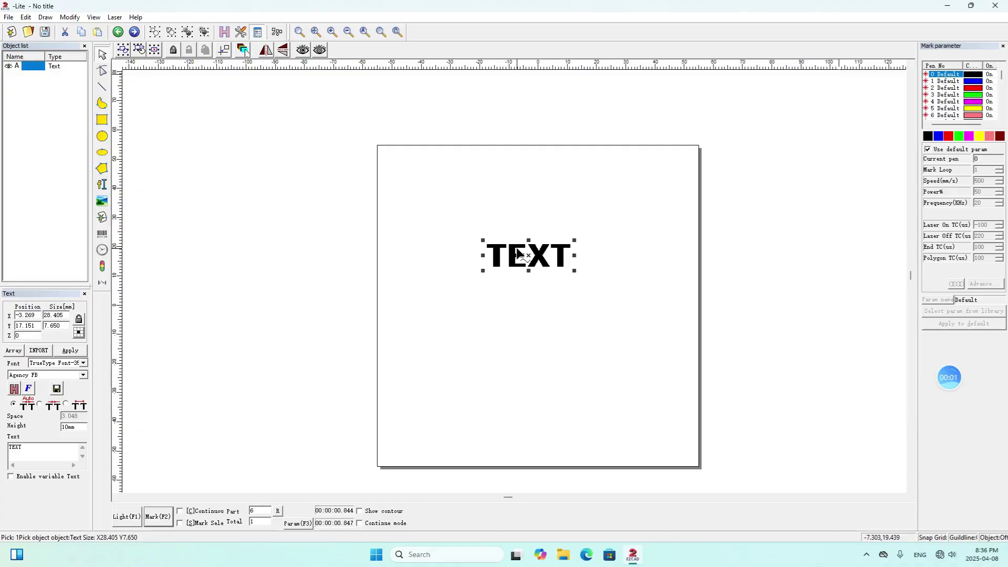
Replace the TEXT object with a 100 × 100 mm rectangle at position 0, 0
key(Delete)
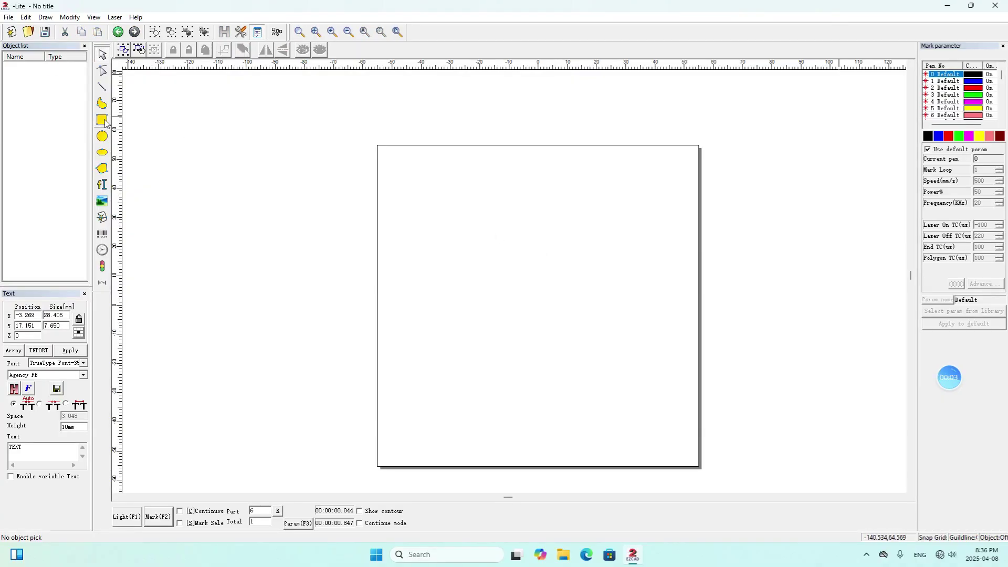
click(102, 120)
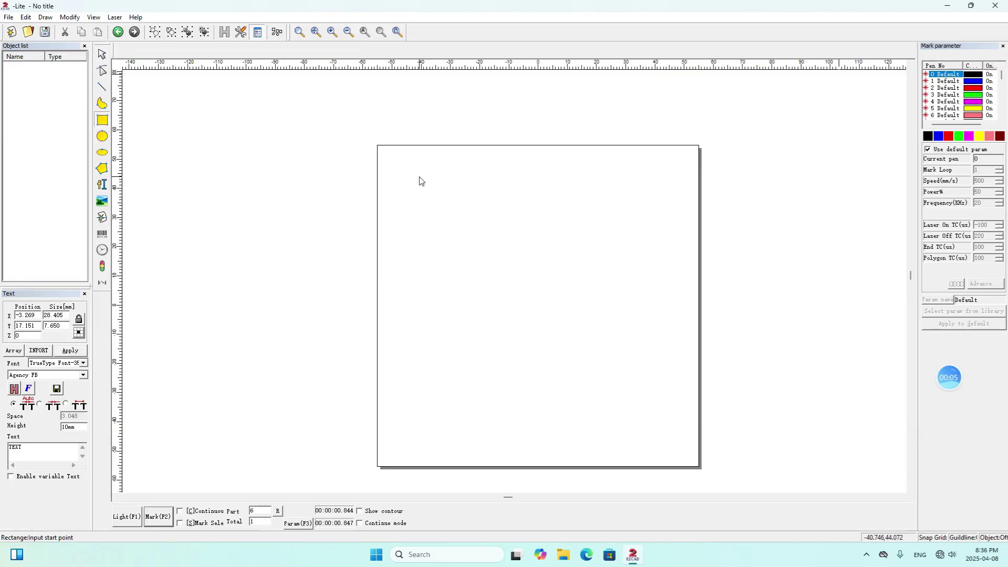
drag(421, 178, 666, 435)
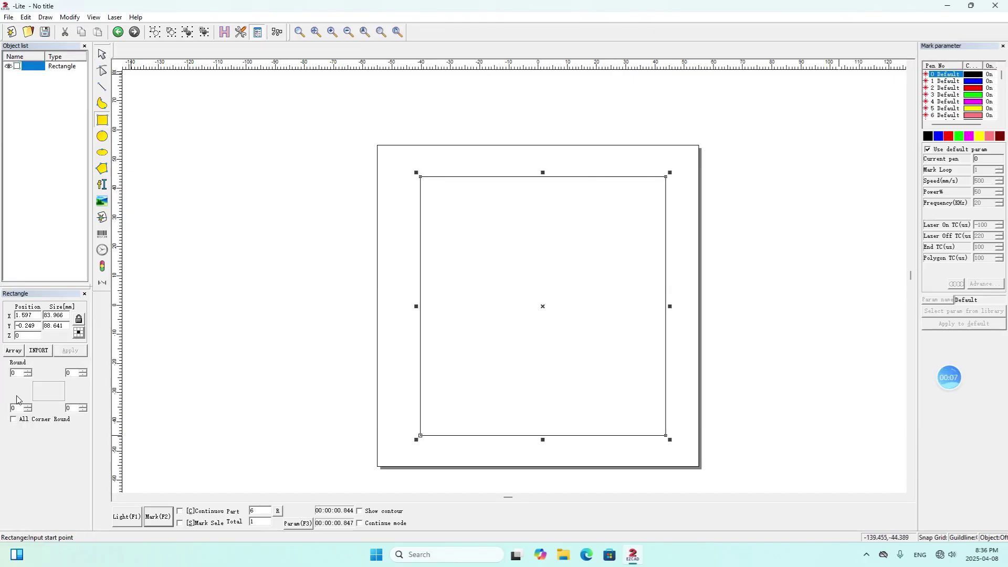
click(66, 315)
key(BackSpace)
key(BackSpace)
text(100)
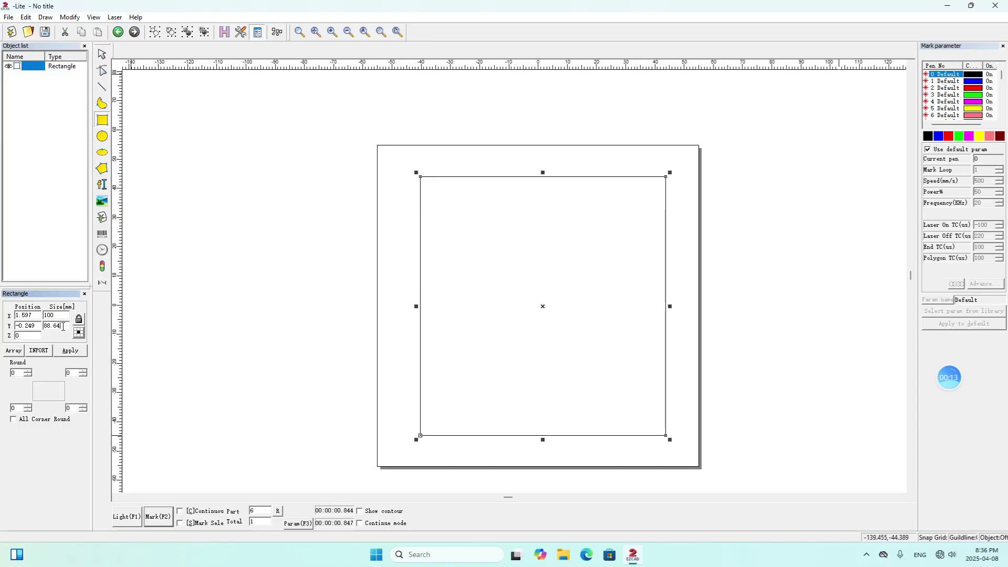
key(BackSpace)
key(BackSpace)
key(BackSpace)
click(69, 352)
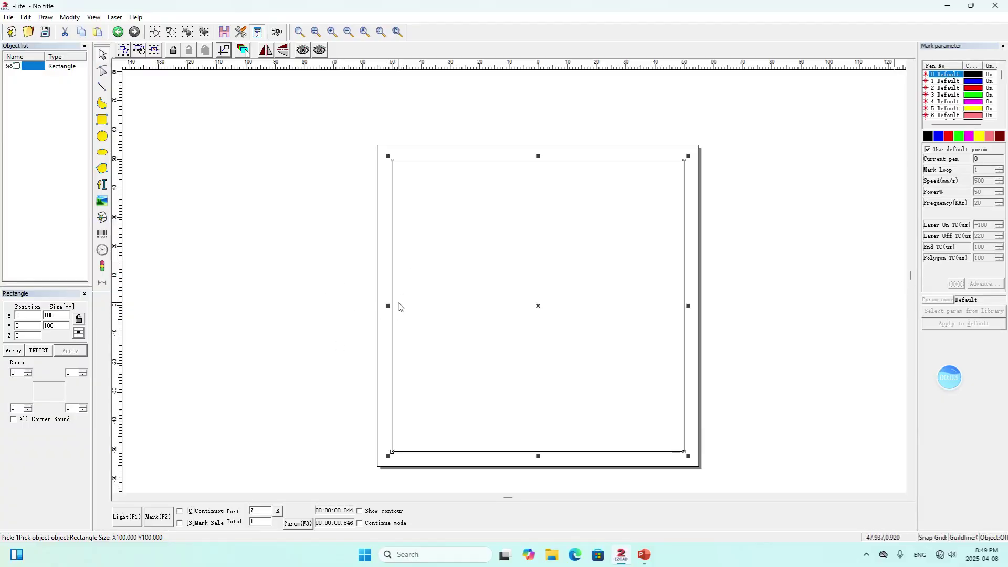
Bring up Param(F3) on the Field page showing both galvos' scale and distortion values
click(298, 524)
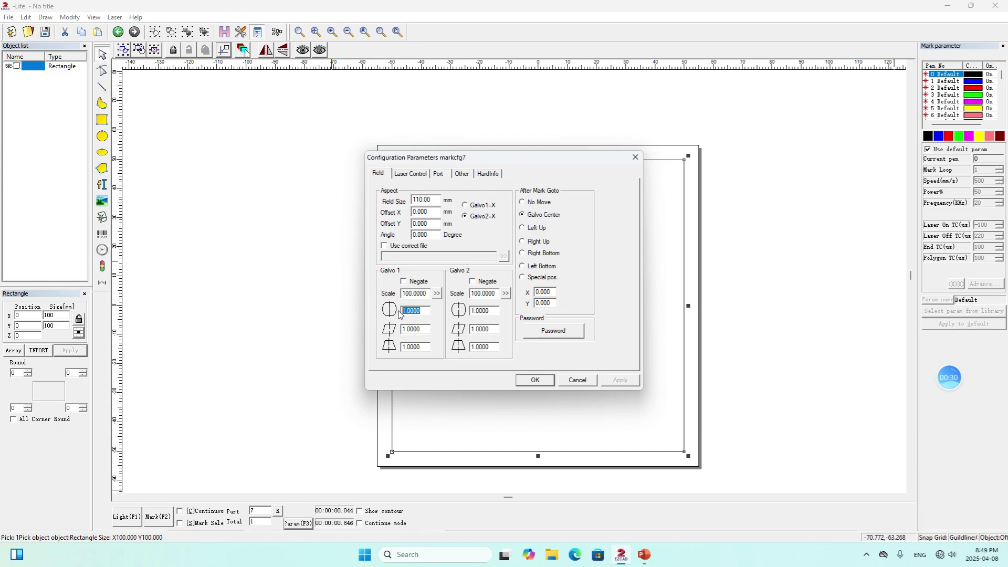
Show the PowerPoint slide on Galvo2 + and − distortion for the 0.875–1.125 range
double_click(498, 310)
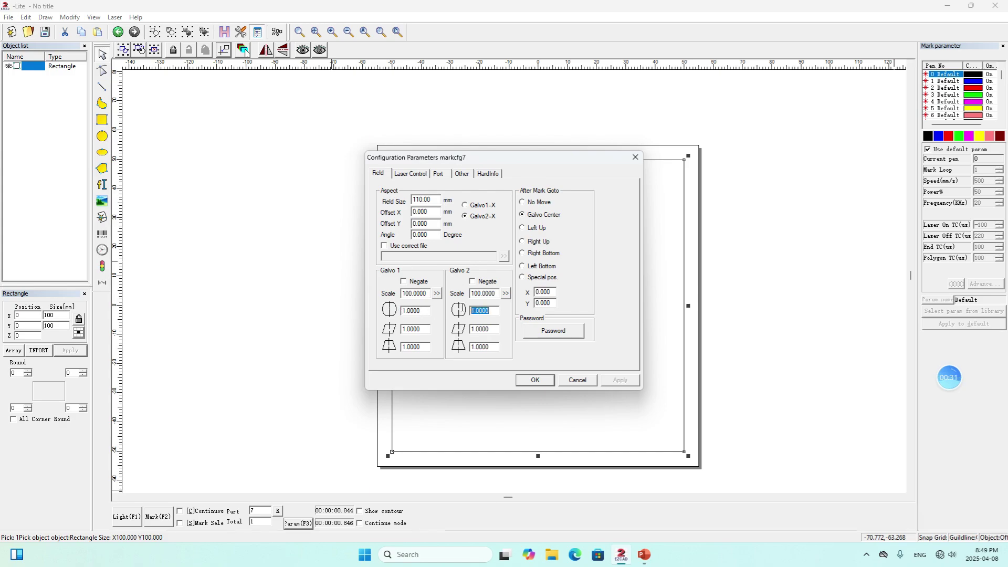
click(645, 551)
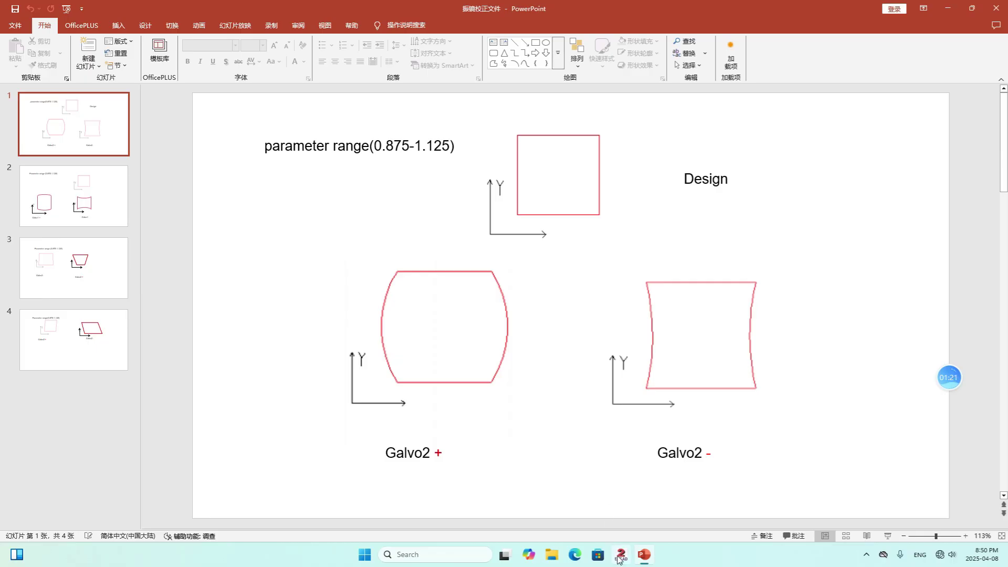
Set Galvo 2's first distortion value to 1.1 and confirm it
click(637, 516)
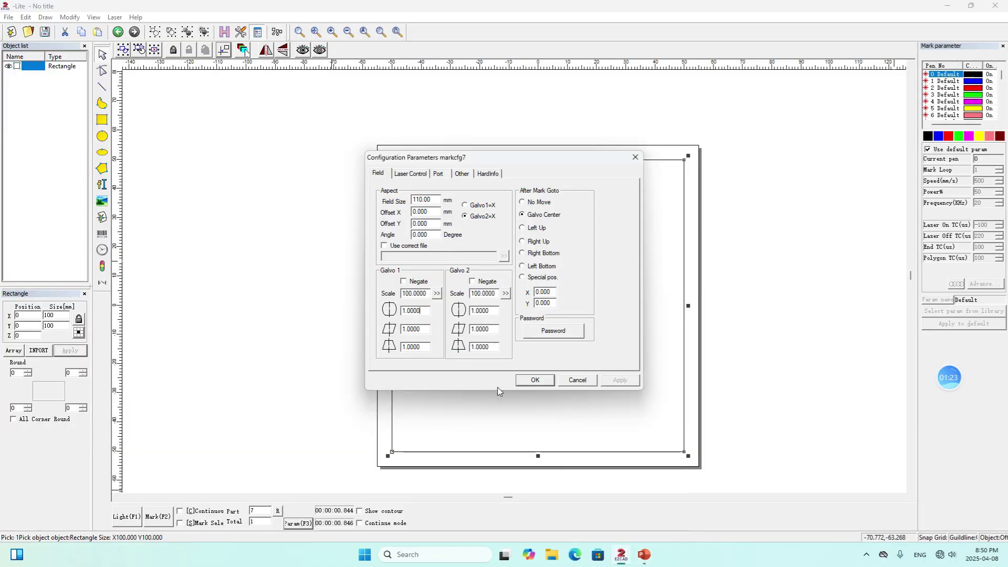
drag(491, 312, 483, 310)
key(BackSpace)
click(541, 382)
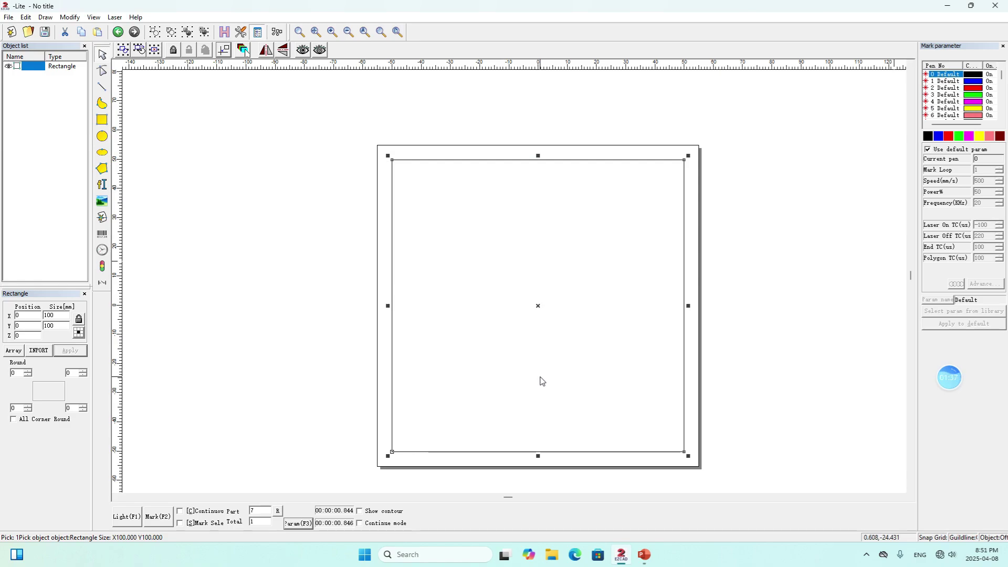
Preview the 100 mm rectangle with the red light, then mark it
click(136, 518)
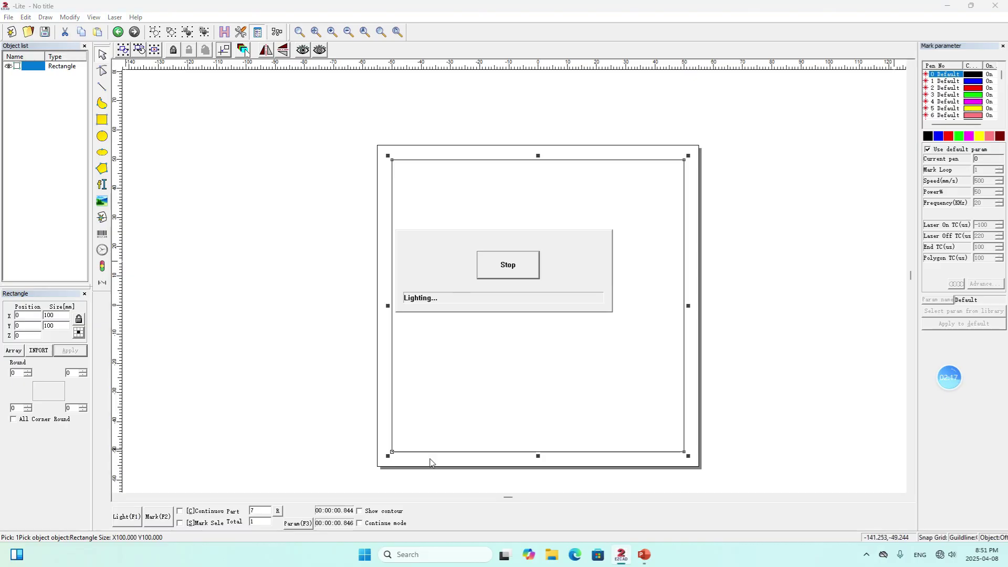
click(530, 272)
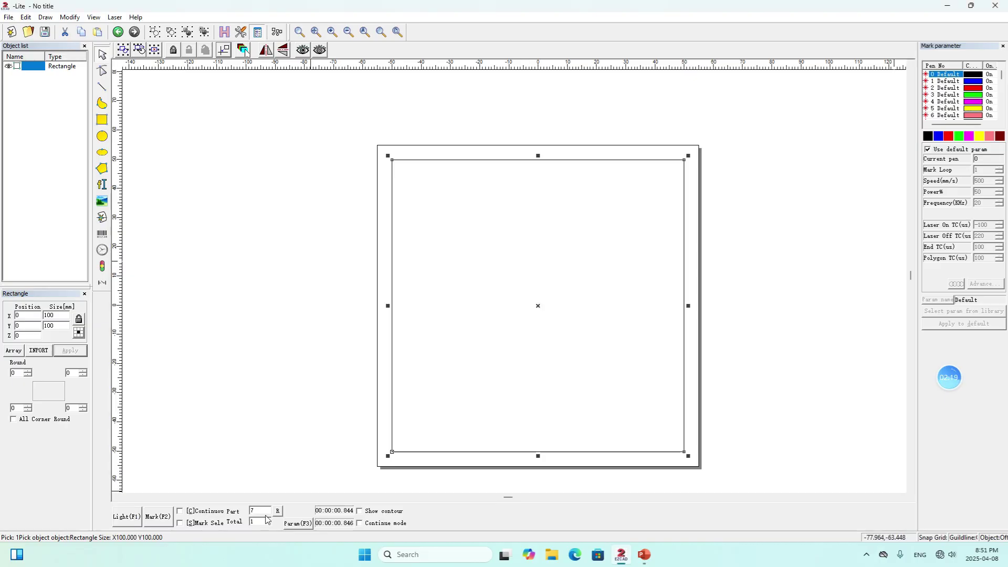
click(163, 517)
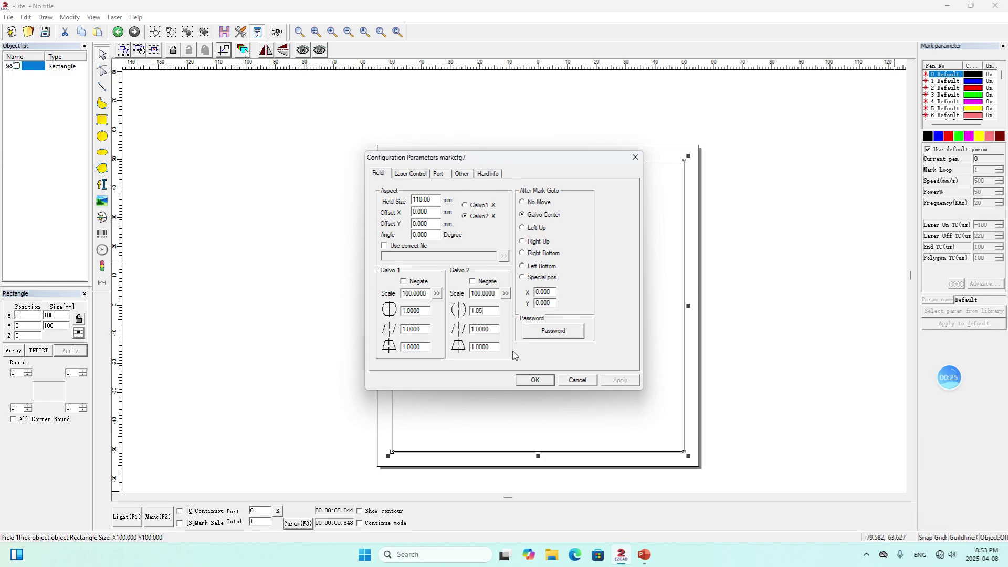
Confirm Galvo 2's first distortion value of 1.05 before the next test mark
click(536, 381)
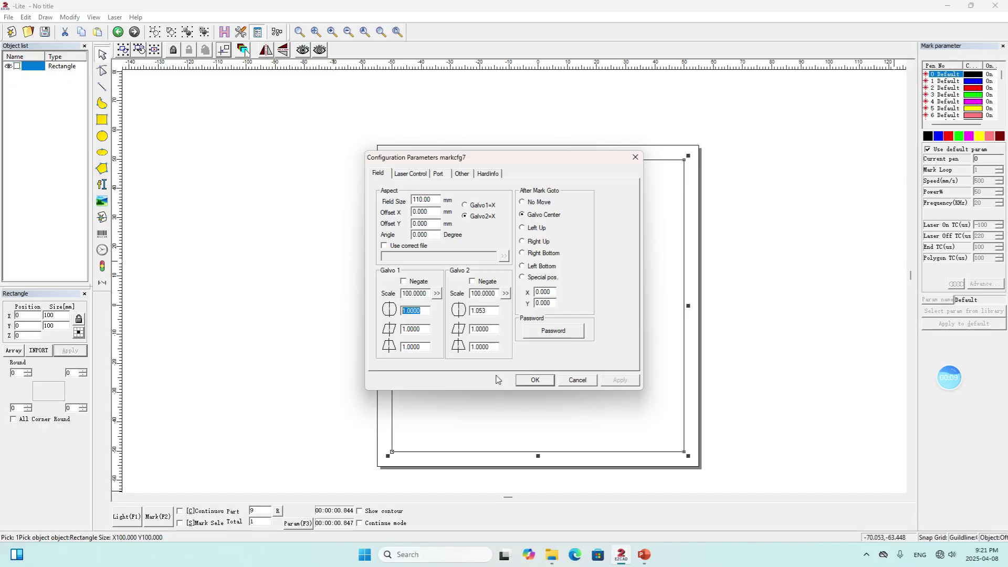
Check the distortion reference slides and confirm Galvo 1's first distortion value of 0.975
mouse_move(645, 555)
click(637, 504)
click(548, 382)
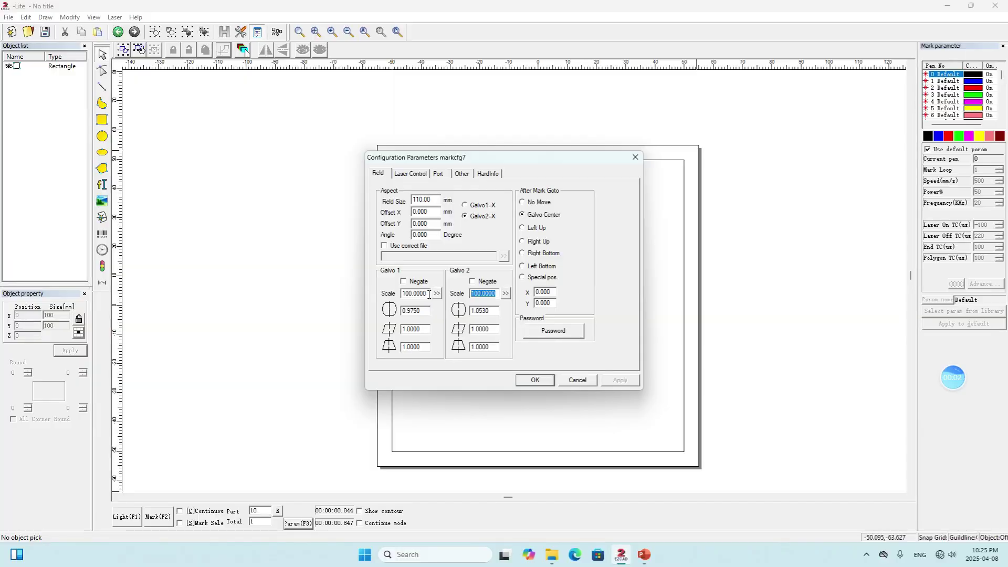
click(430, 293)
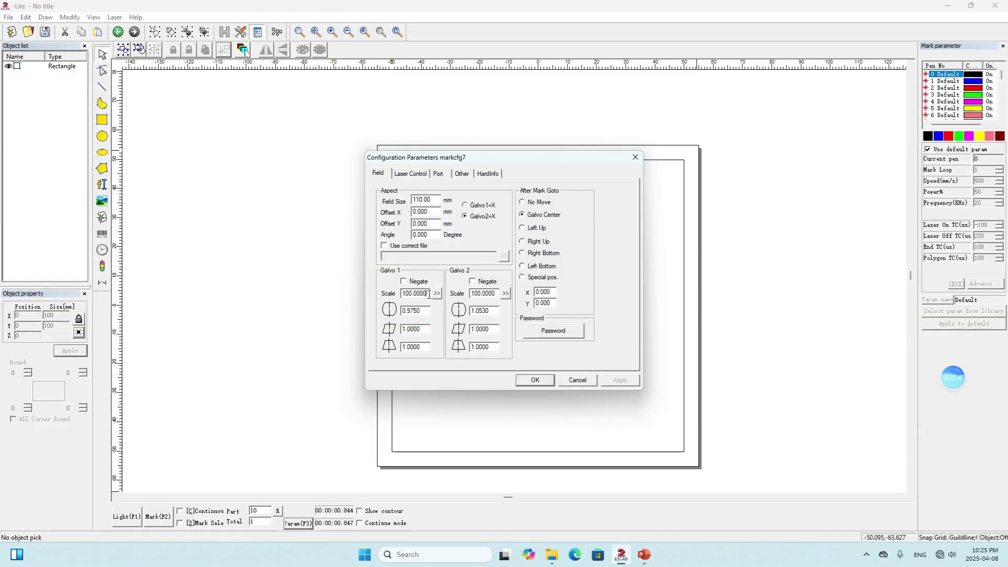
drag(429, 293, 399, 296)
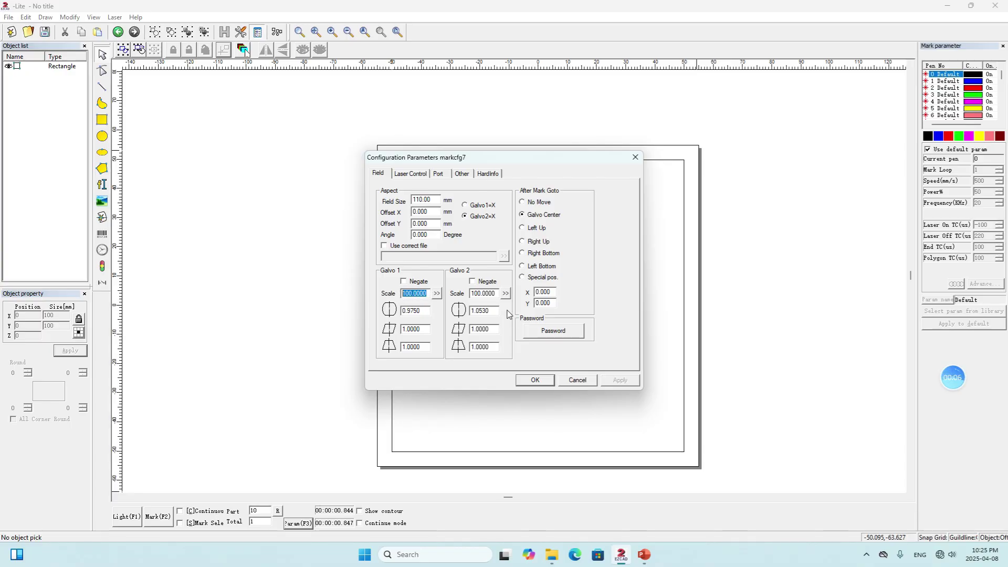
drag(497, 293, 471, 295)
click(436, 294)
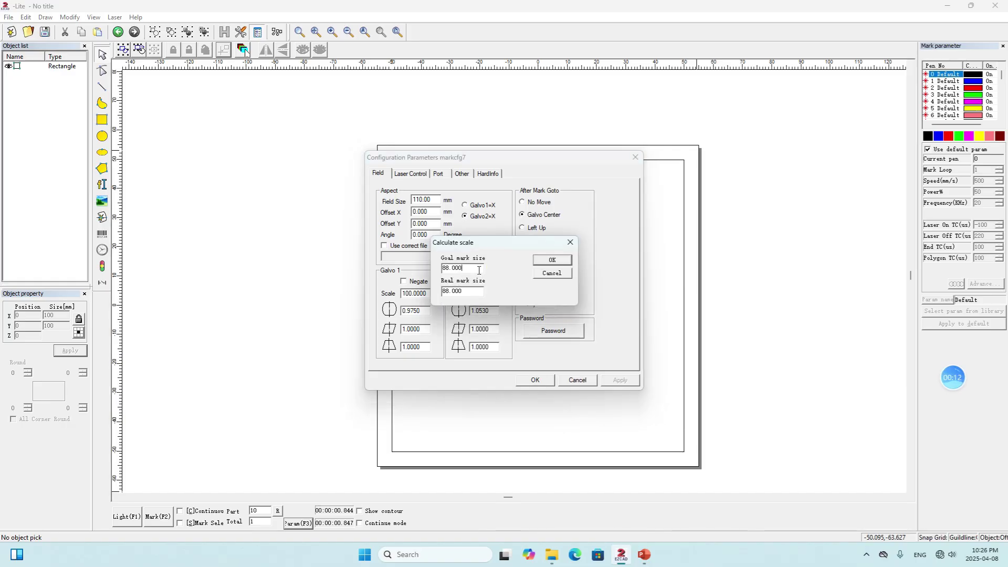
drag(454, 270, 440, 269)
click(476, 292)
drag(477, 291, 445, 295)
click(469, 292)
click(571, 243)
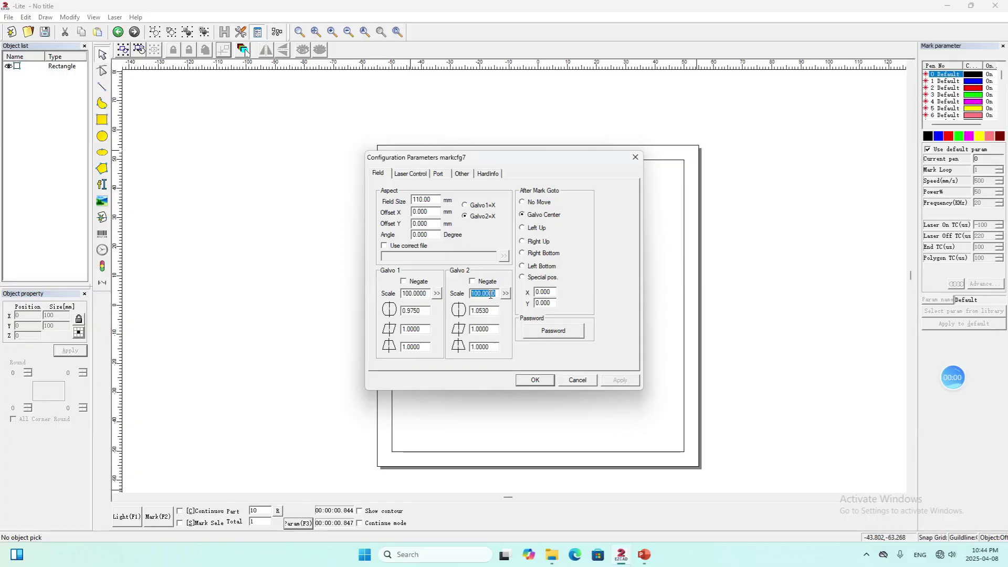
Set Galvo 2's scale to 90.909 with the scale calculator, using goal mark size 100
click(497, 294)
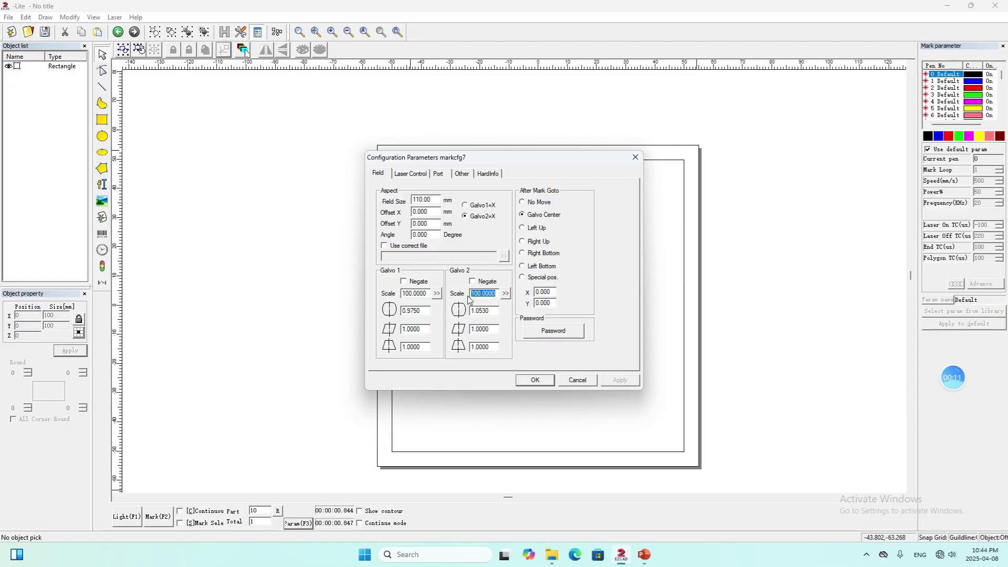
click(505, 294)
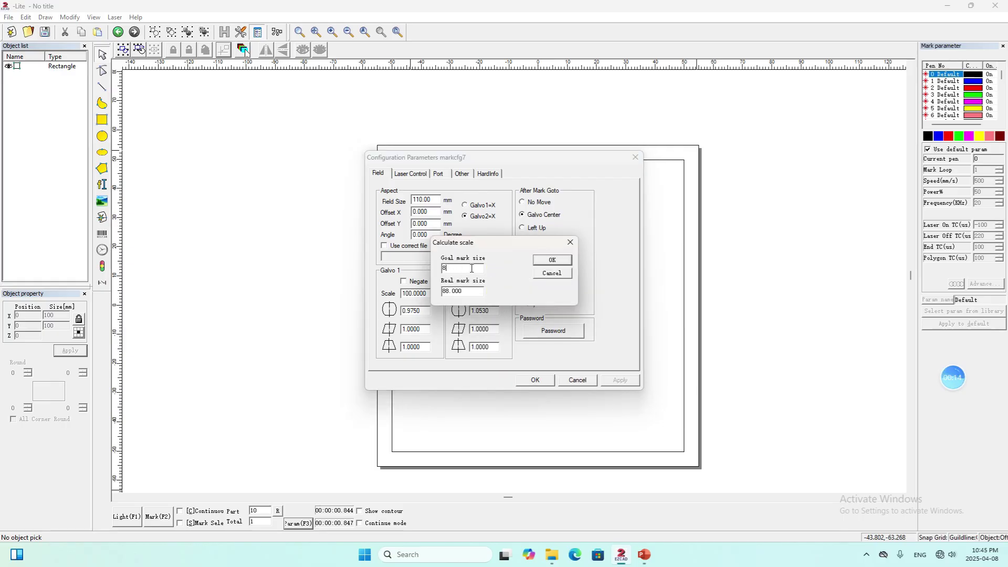
text(00)
key(BackSpace)
key(BackSpace)
key(BackSpace)
click(548, 262)
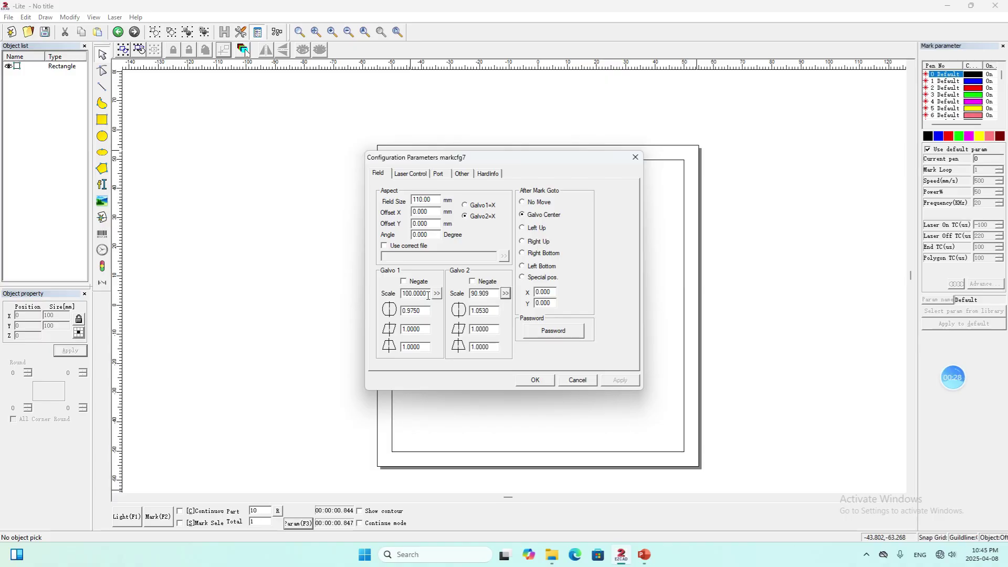
Set Galvo 1's scale to 84.746 with the calculator and save the configuration parameters
double_click(429, 294)
click(438, 294)
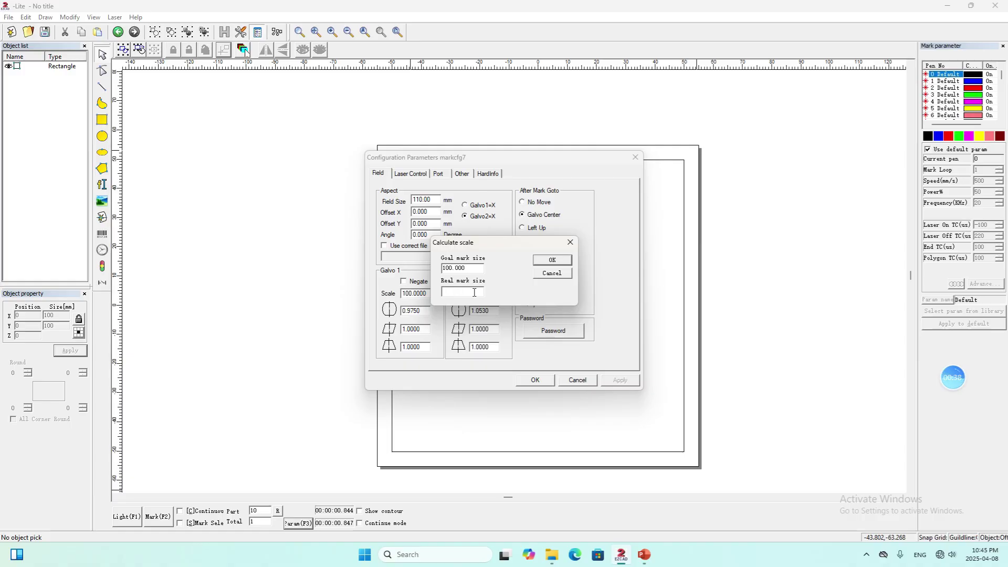
text(118)
click(555, 262)
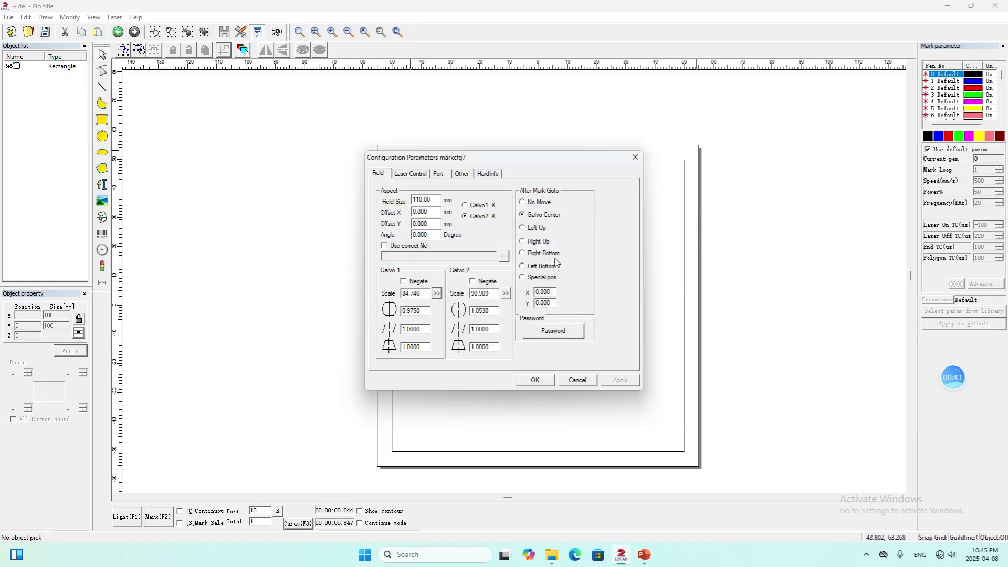
click(536, 382)
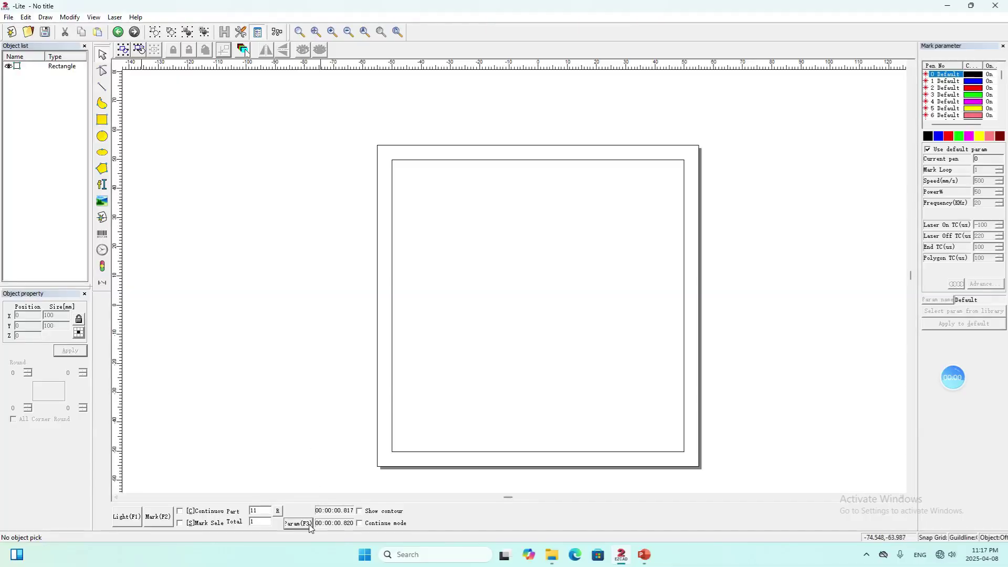
Enter red light pointer offsets -0.500 X and -0.900 Y, with size scales 1.015 X and 1.023 Y
click(298, 524)
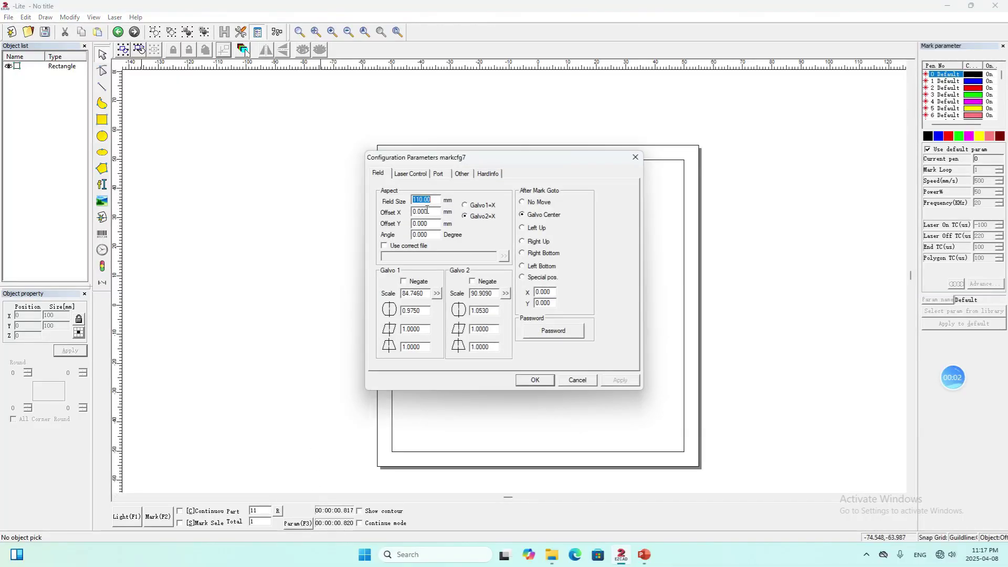
click(464, 174)
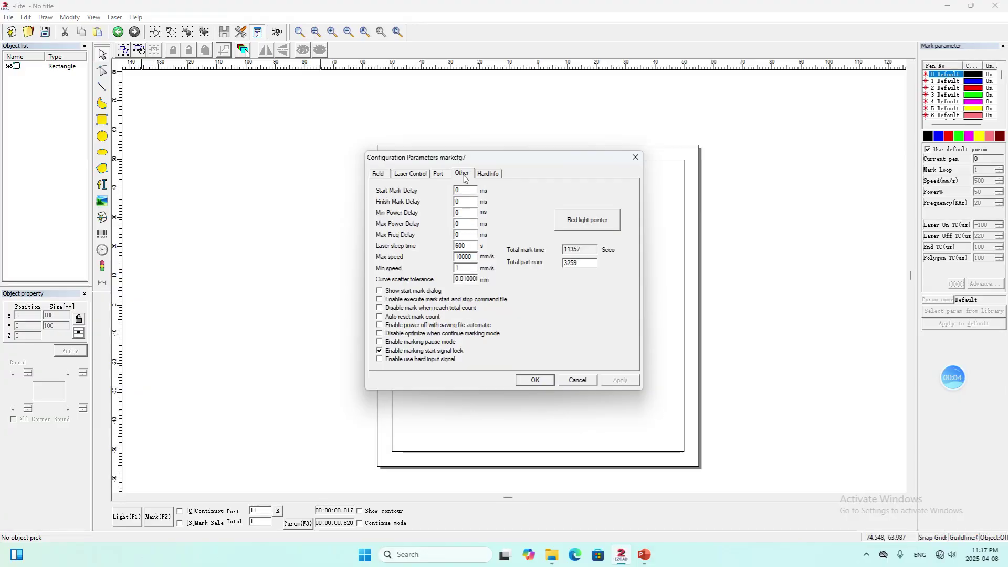
click(586, 222)
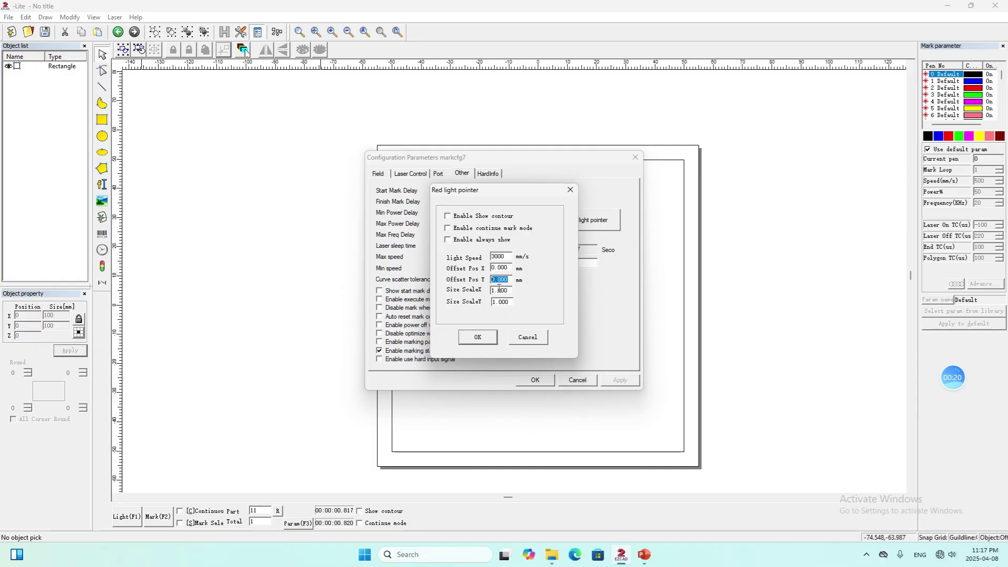
click(513, 303)
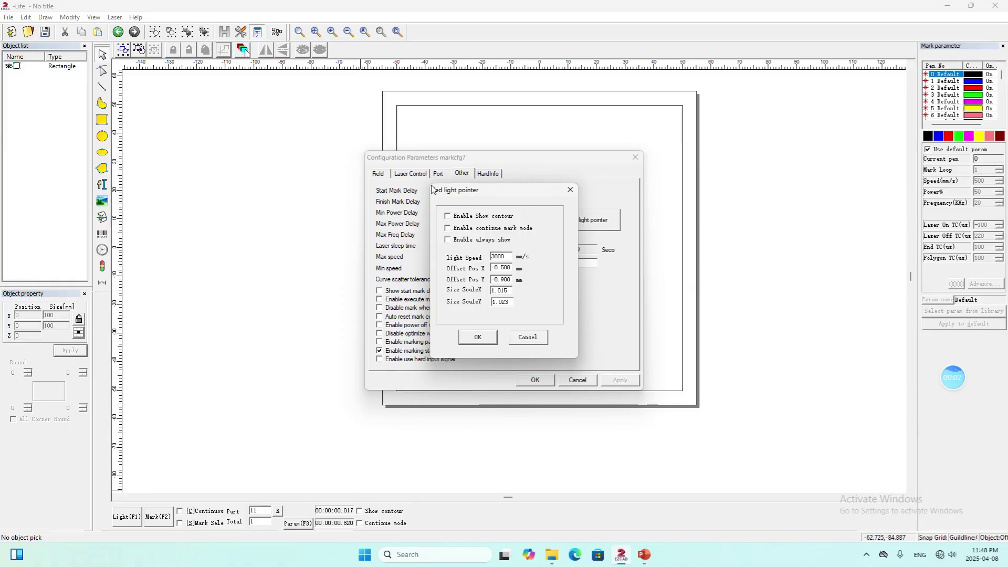
Accept the red light pointer values and screenshot the Field settings
click(478, 334)
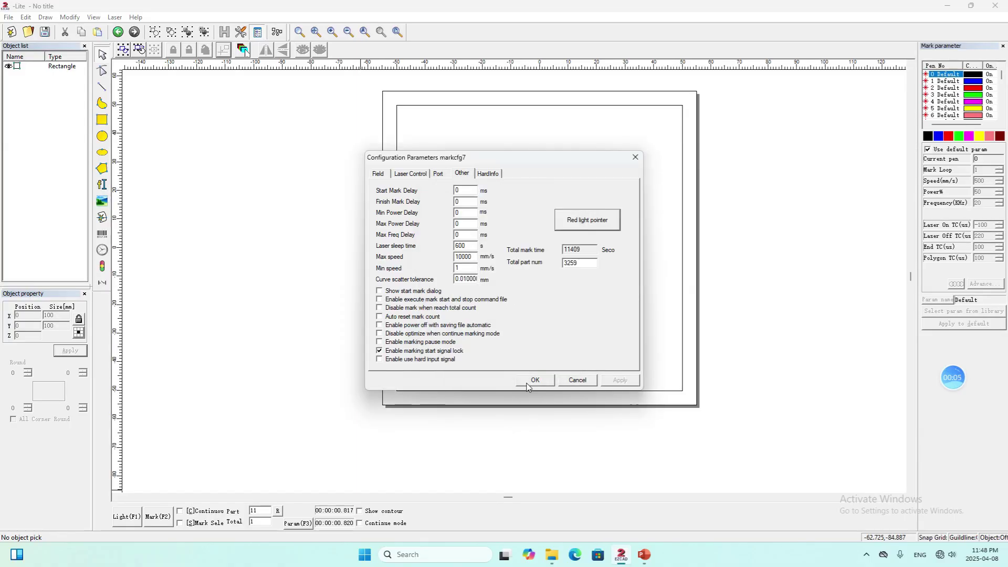
key(super+shift+s)
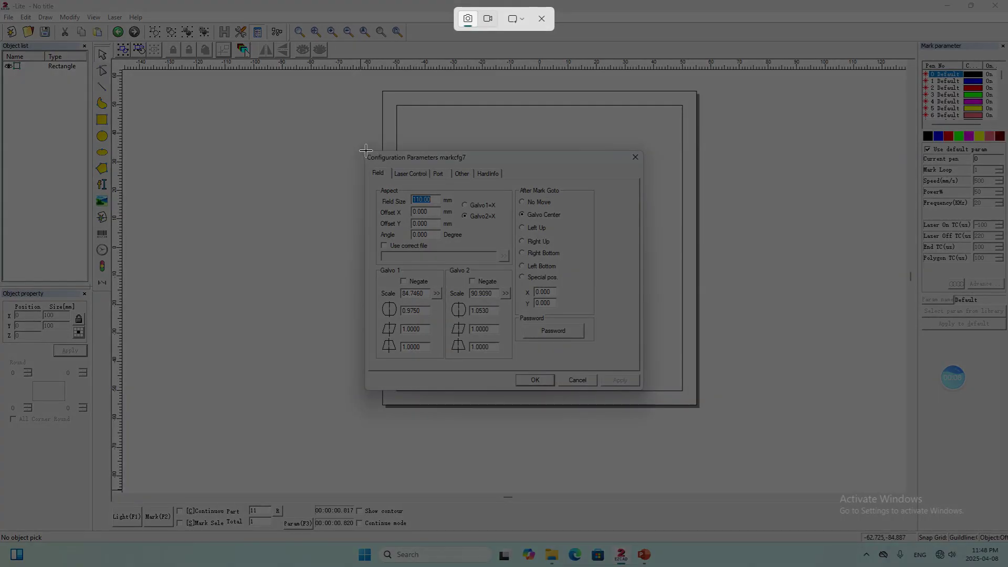
drag(367, 152, 644, 390)
Screenshot the reopened red light pointer settings and close both configuration dialogs
click(461, 173)
click(521, 223)
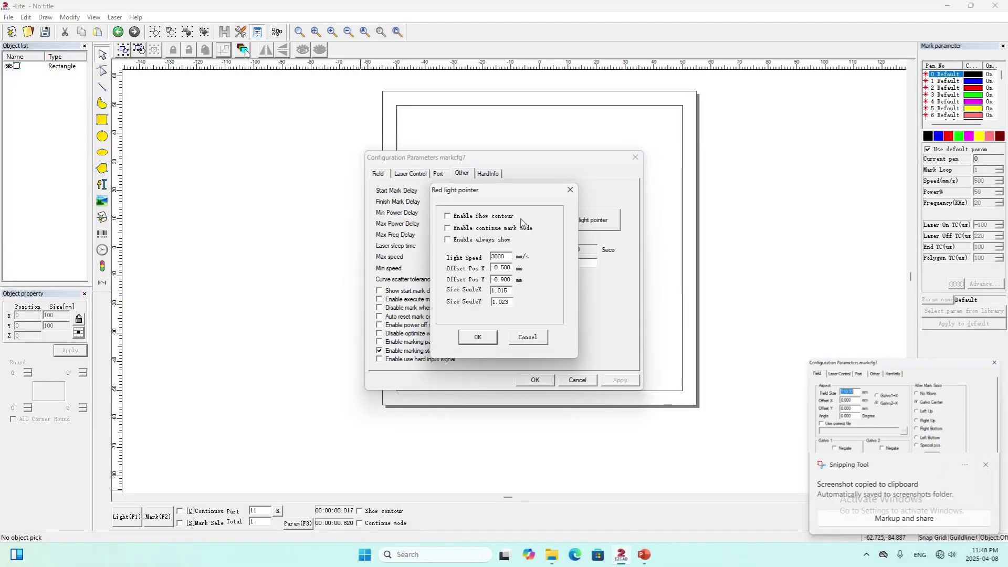
key(super+shift+s)
drag(429, 181, 591, 369)
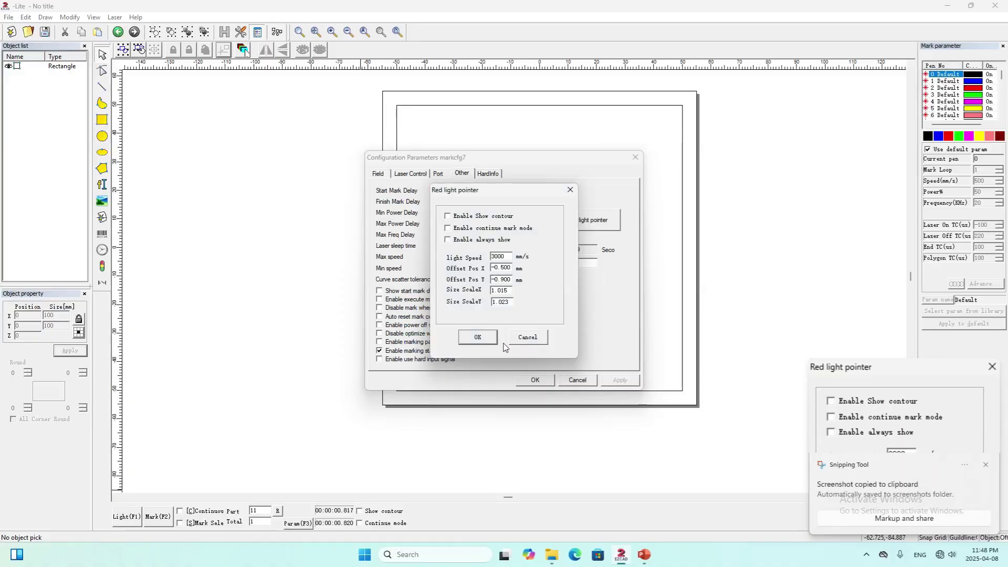
click(524, 339)
click(537, 380)
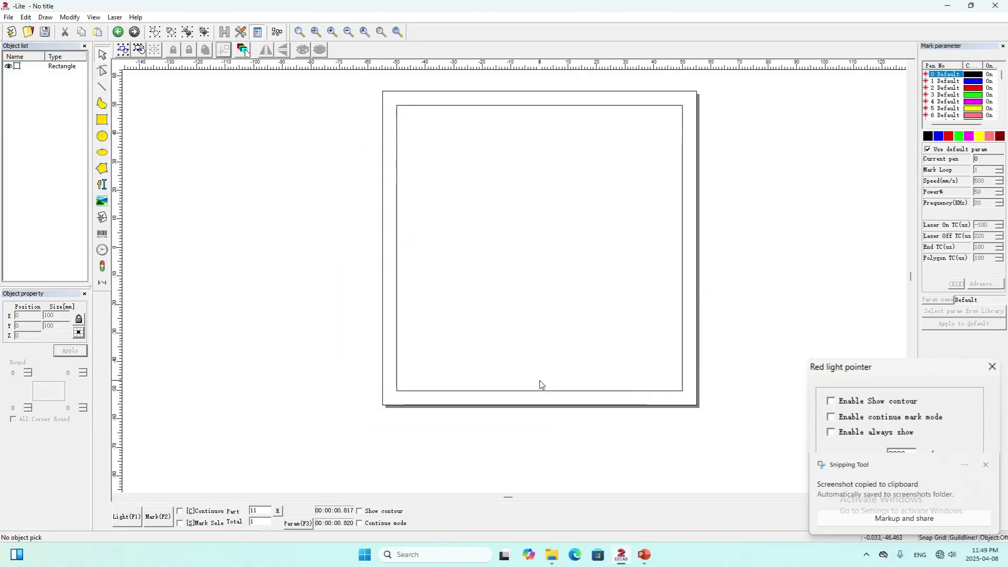